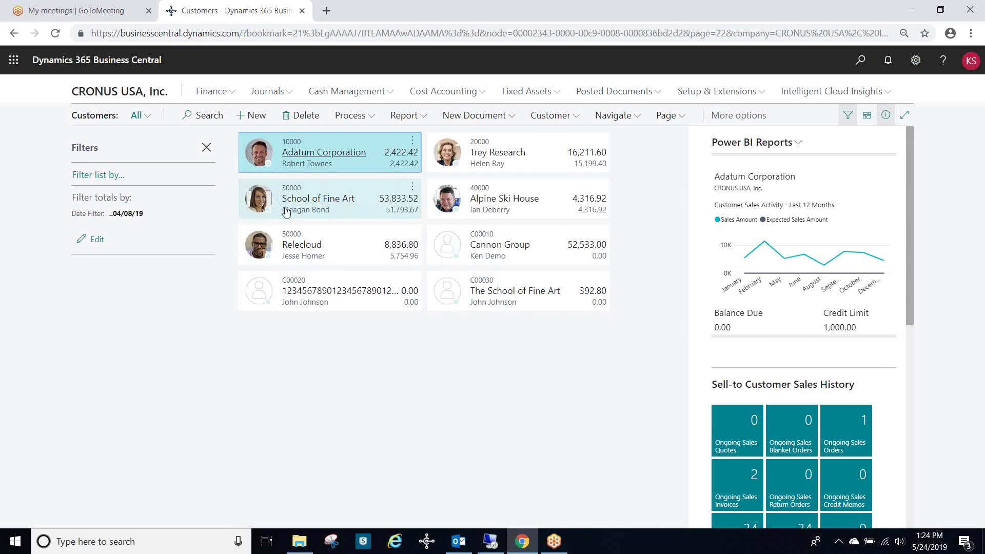
- Review duplicate customer C00030's ledger entries, then close its card back to the customer list
{"action": "left_click", "coordinate": [534, 296]}
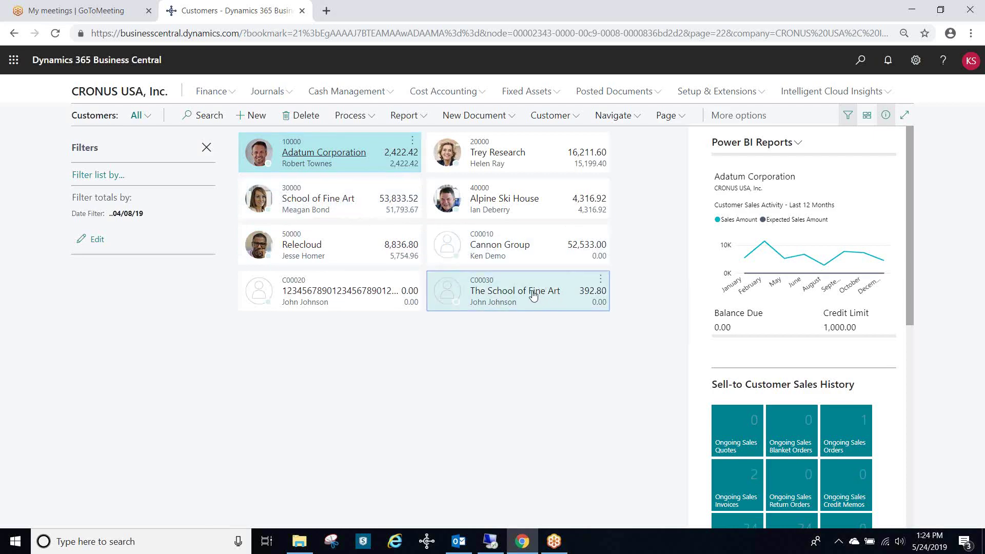
{"action": "left_click", "coordinate": [533, 296]}
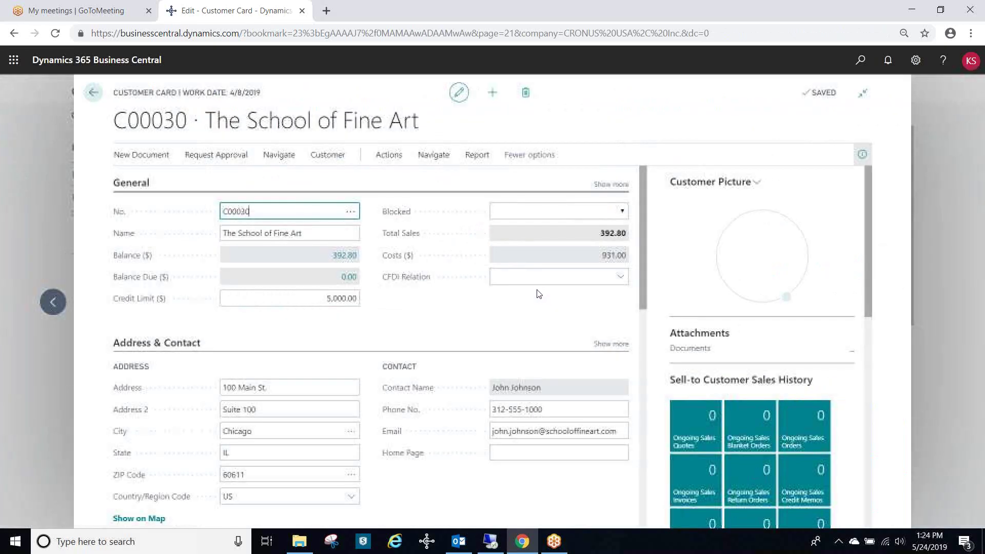
{"action": "left_click", "coordinate": [434, 156]}
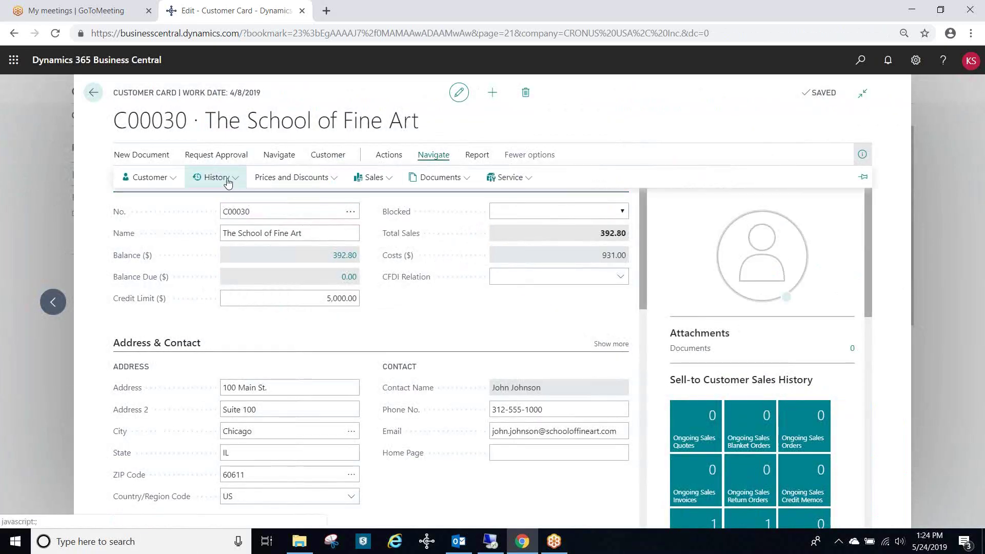
{"action": "left_click", "coordinate": [228, 179]}
{"action": "left_click", "coordinate": [229, 198]}
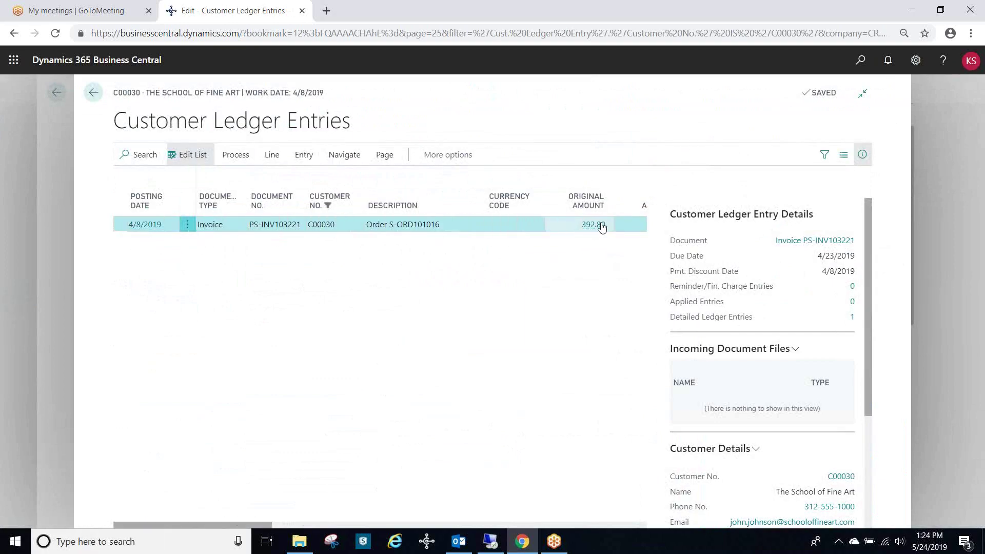
{"action": "left_click", "coordinate": [93, 92]}
{"action": "key", "text": "Escape"}
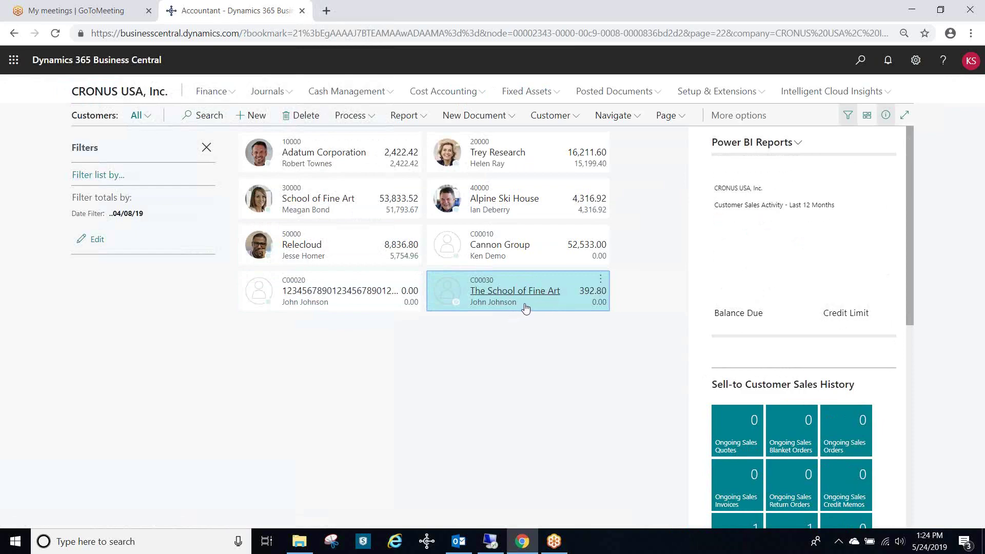
- Review customer 30000's ledger entries and return to its customer card
{"action": "left_click", "coordinate": [339, 201]}
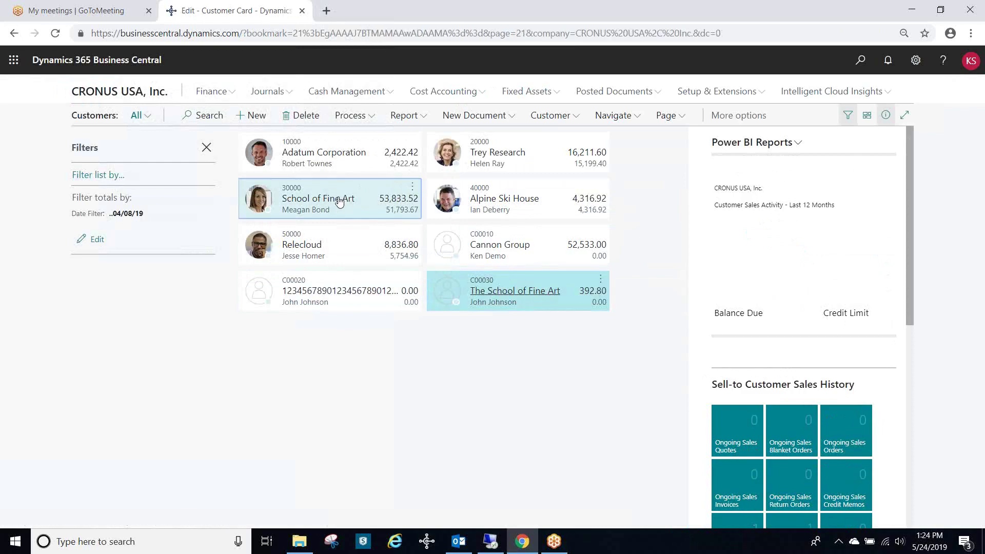
{"action": "left_click", "coordinate": [433, 155]}
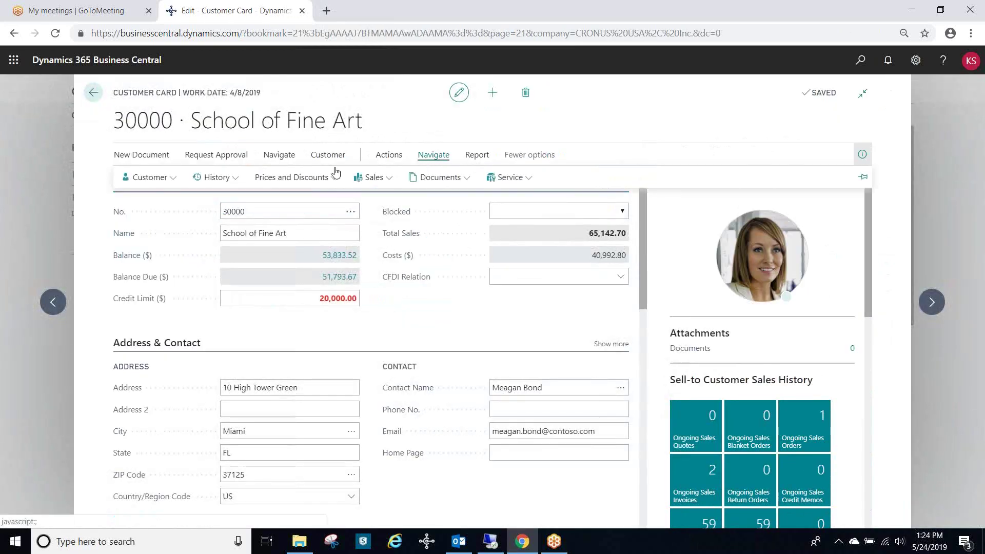
{"action": "left_click", "coordinate": [215, 177]}
{"action": "left_click", "coordinate": [224, 198]}
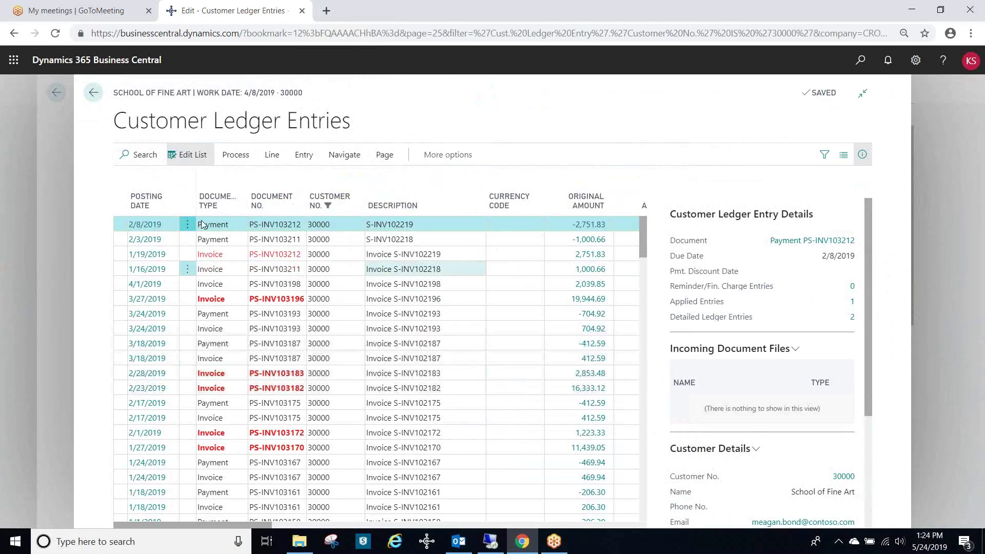
{"action": "left_click", "coordinate": [93, 92]}
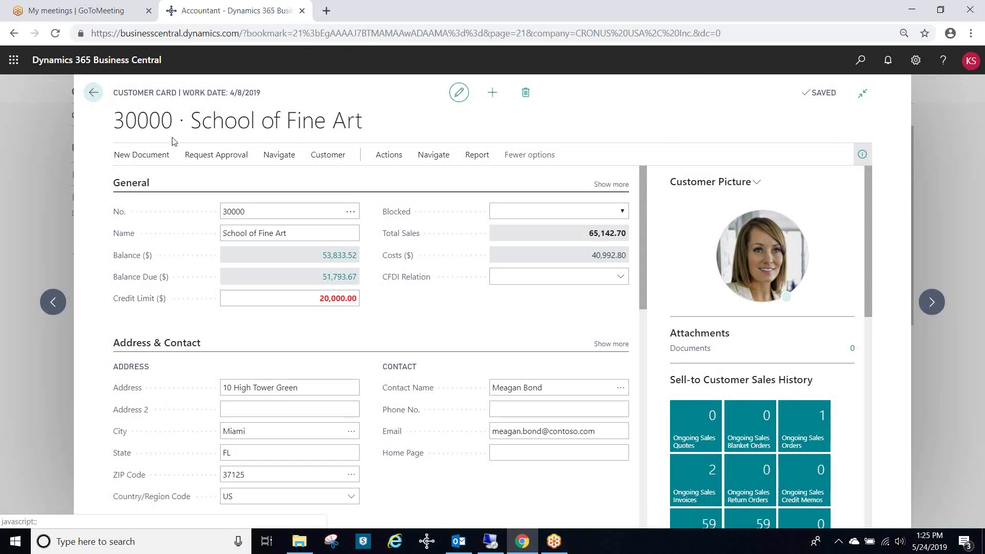
- Start Merge With for customer 30000 and select C00030 as the duplicate to merge
{"action": "left_click", "coordinate": [388, 155]}
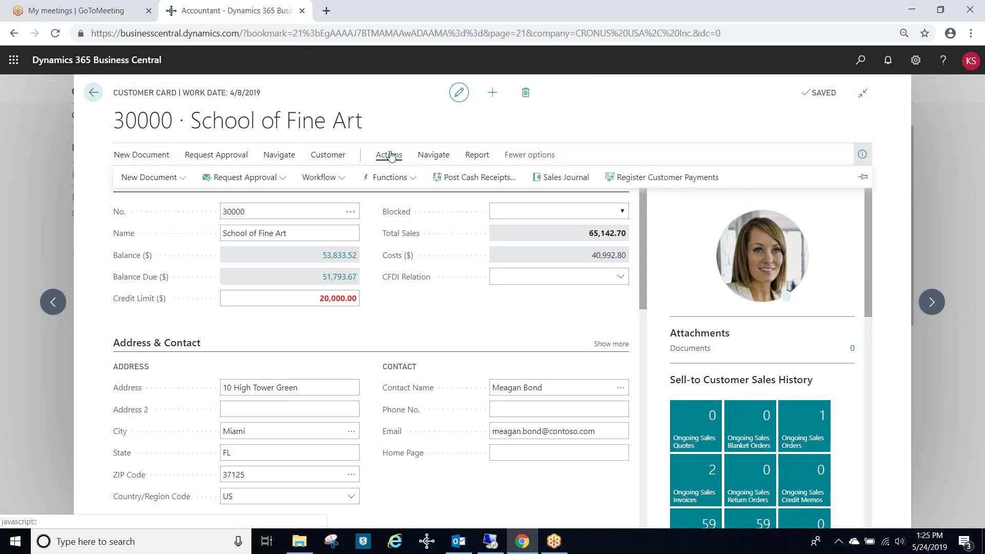
{"action": "left_click", "coordinate": [400, 180]}
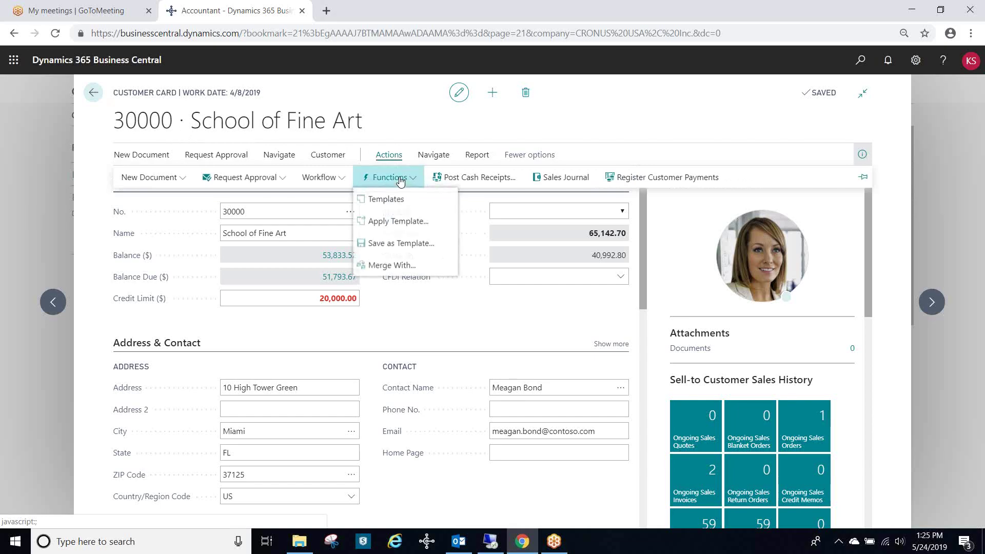
{"action": "left_click", "coordinate": [390, 265]}
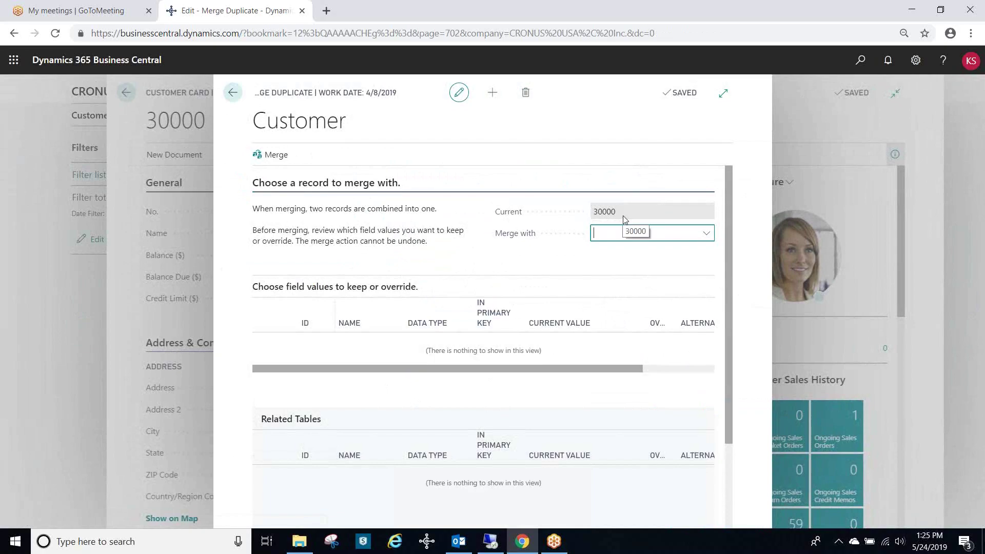
{"action": "left_click", "coordinate": [707, 234]}
{"action": "scroll", "coordinate": [704, 293], "scroll_direction": "down", "scroll_amount": 2}
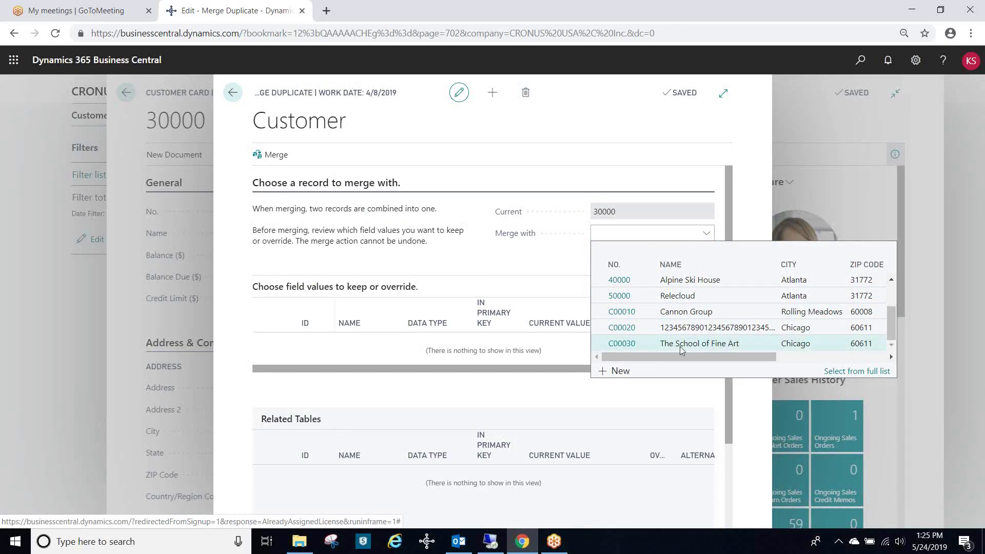
{"action": "left_click", "coordinate": [618, 343]}
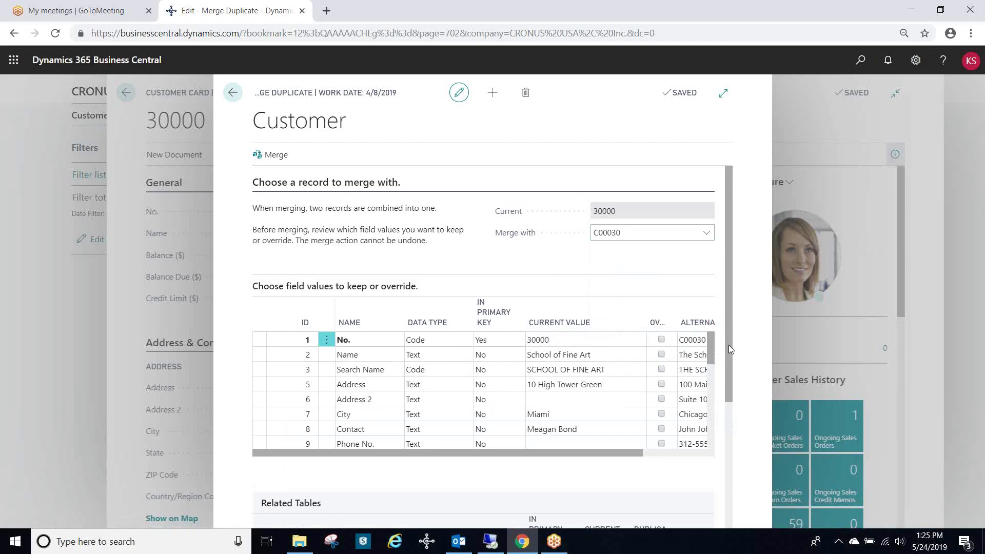
{"action": "scroll", "coordinate": [728, 344], "scroll_direction": "down", "scroll_amount": 2}
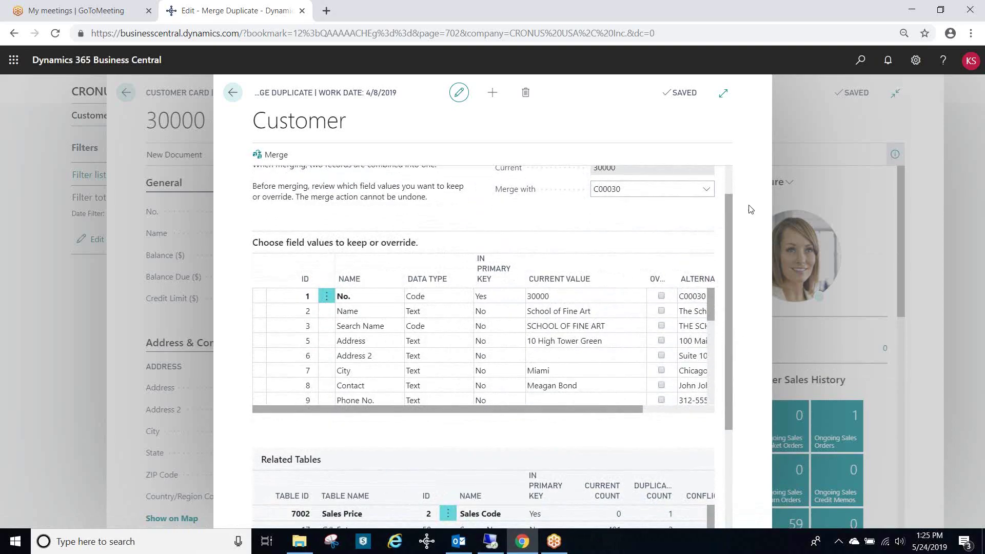
- Widen the merge page and override Payment Terms Code with C00030's 15 DAYS
{"action": "left_click", "coordinate": [723, 93]}
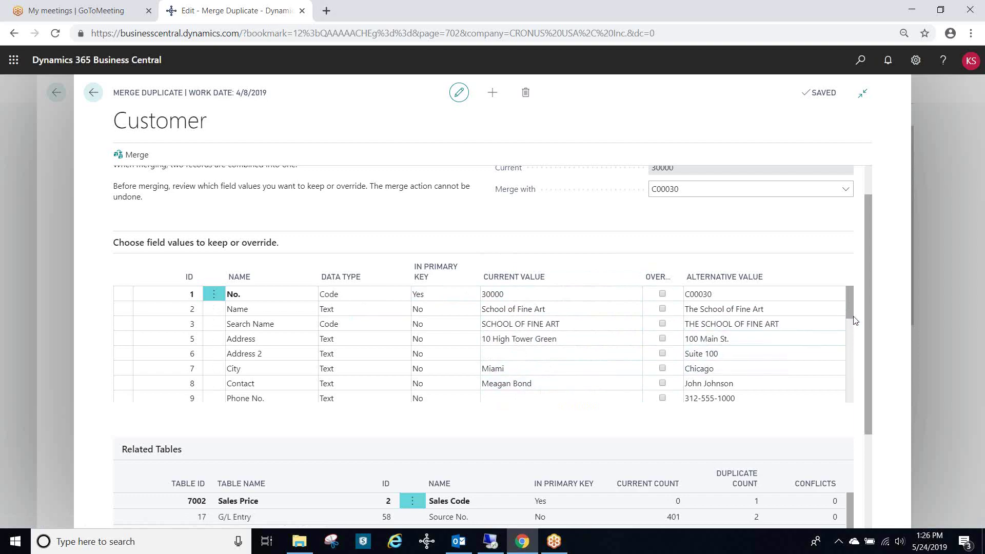
{"action": "left_click_drag", "start_coordinate": [850, 304], "coordinate": [844, 338]}
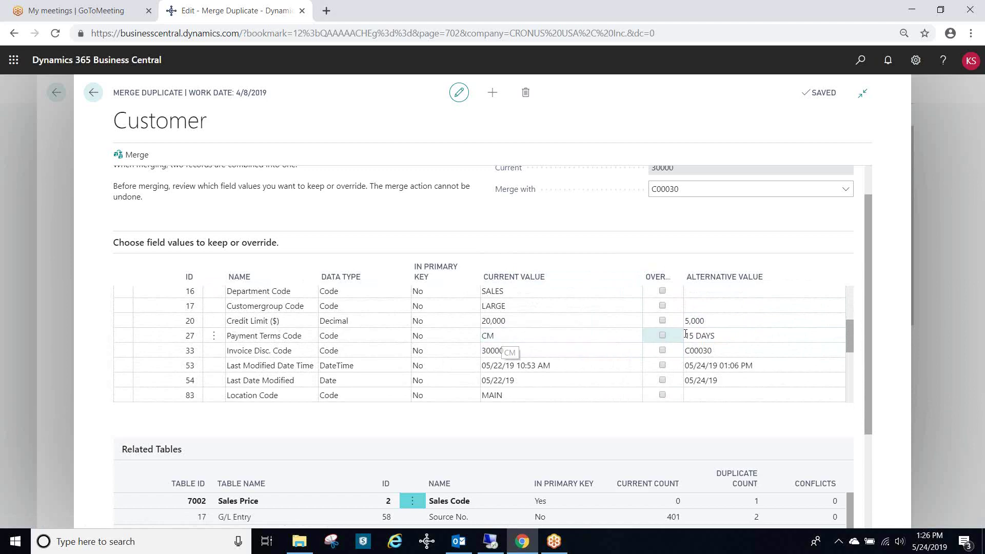
{"action": "left_click", "coordinate": [662, 336]}
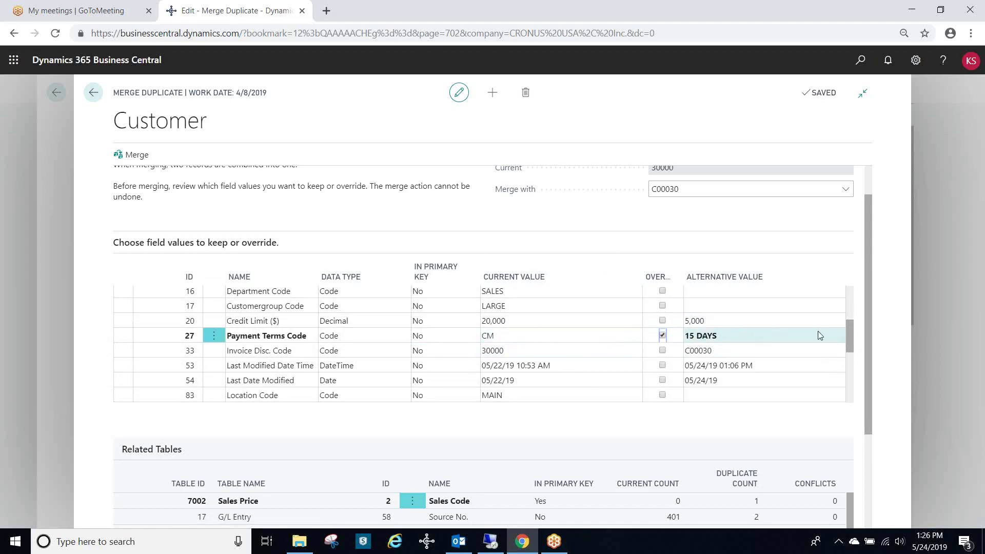
{"action": "left_click", "coordinate": [842, 335]}
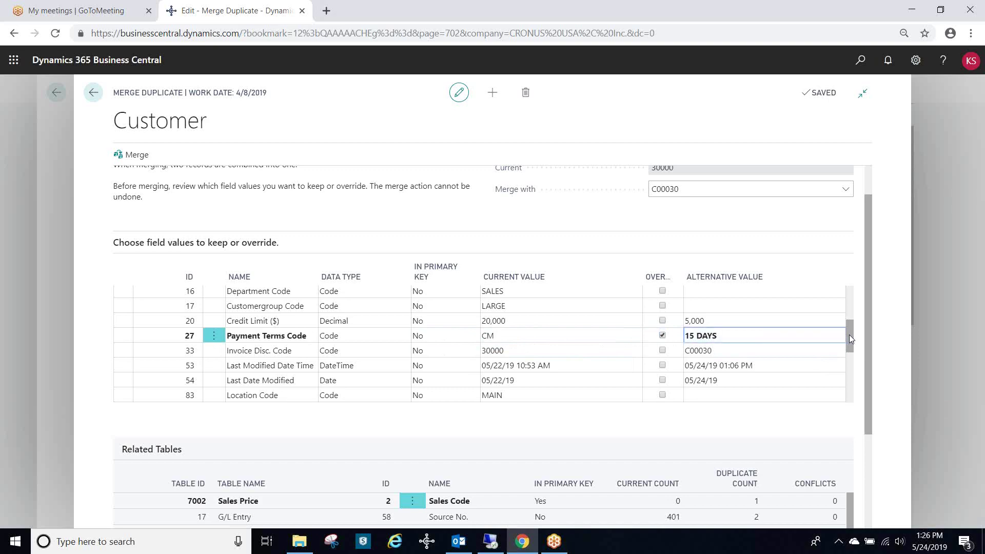
- Override Check Date Format and Check Date Separator with the duplicate's values
{"action": "left_click_drag", "start_coordinate": [848, 334], "coordinate": [842, 399]}
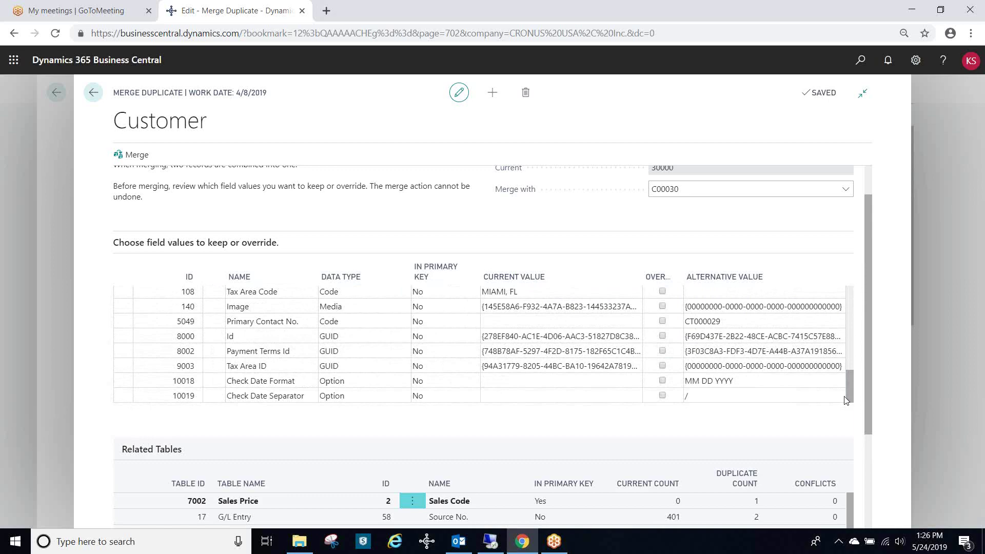
{"action": "left_click", "coordinate": [662, 381]}
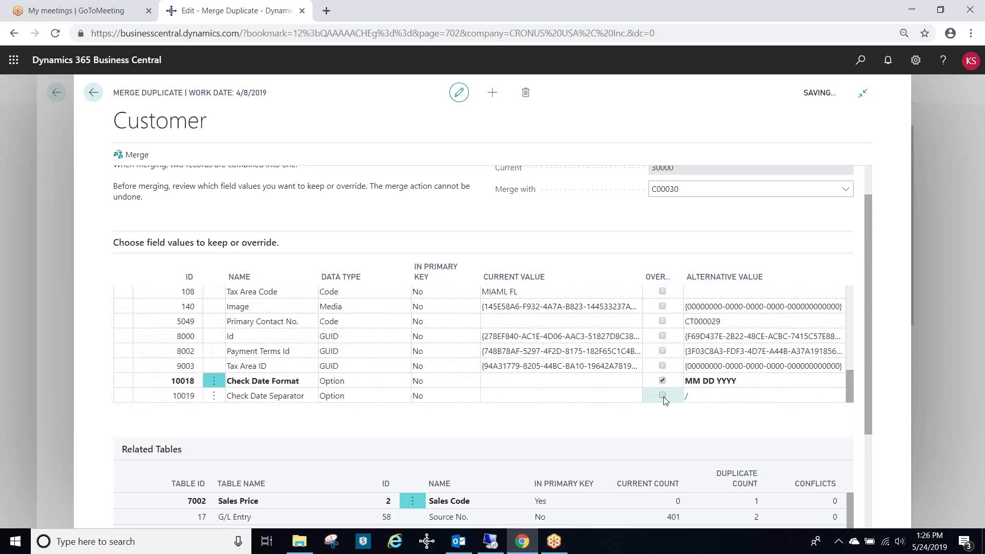
{"action": "left_click", "coordinate": [663, 396]}
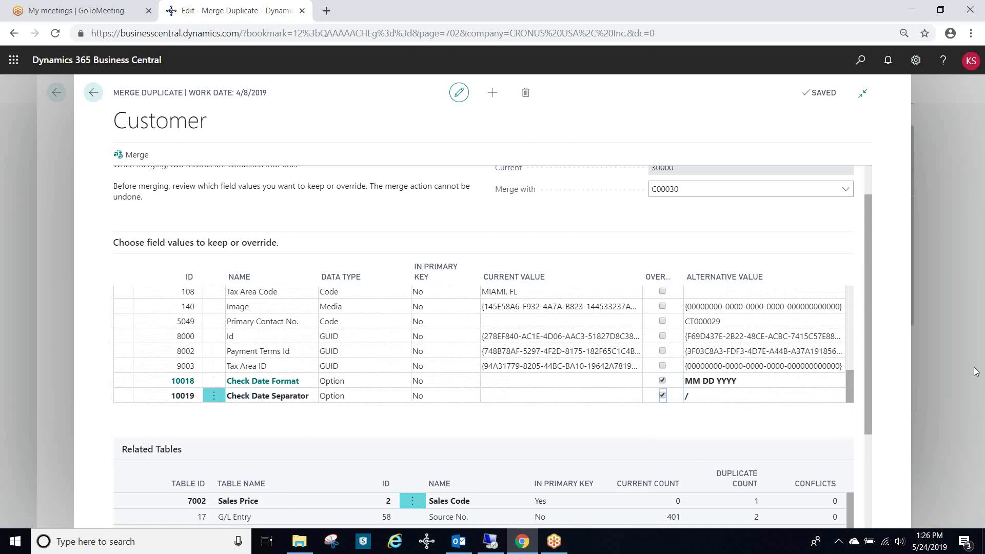
{"action": "left_click_drag", "start_coordinate": [869, 376], "coordinate": [874, 485]}
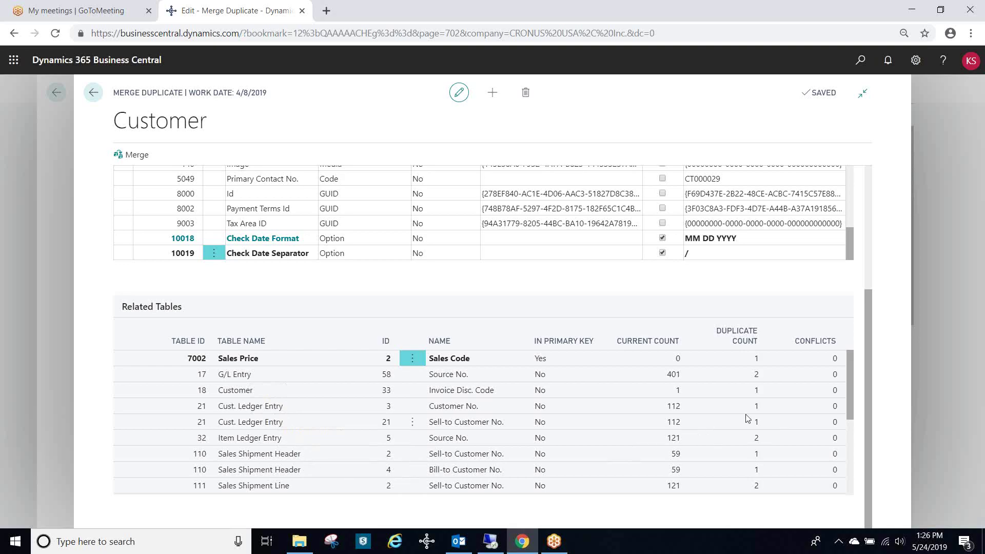
{"action": "left_click_drag", "start_coordinate": [850, 390], "coordinate": [861, 478]}
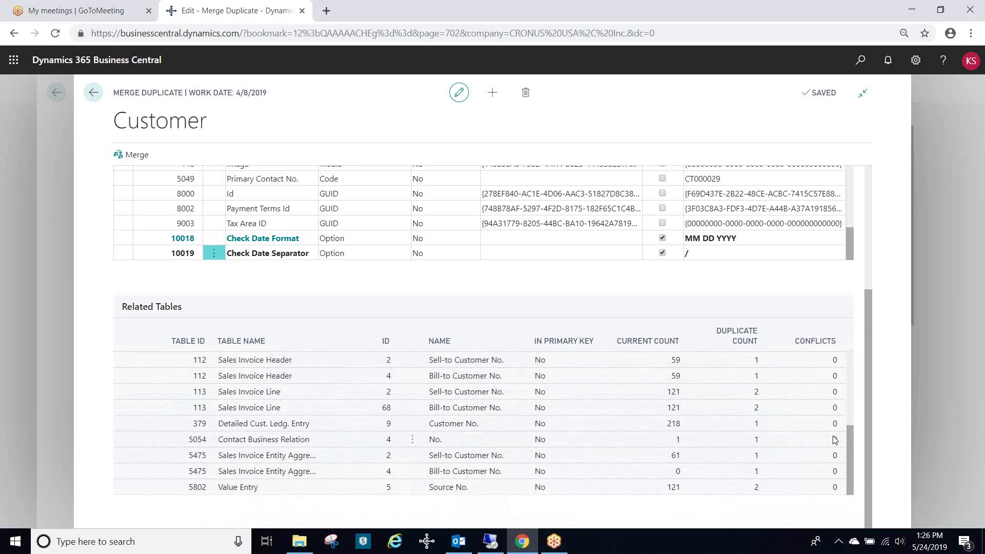
{"action": "left_click_drag", "start_coordinate": [851, 470], "coordinate": [849, 386]}
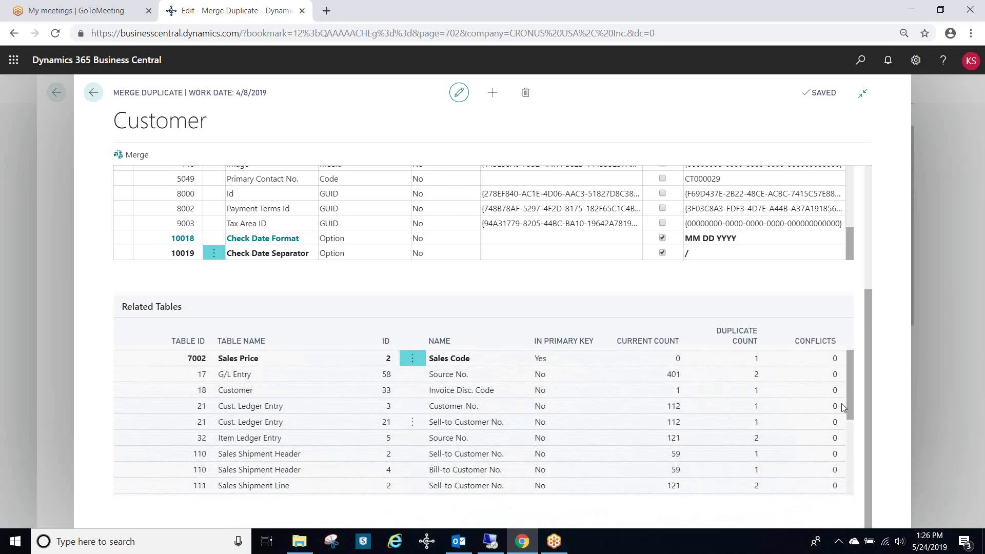
{"action": "left_click_drag", "start_coordinate": [866, 306], "coordinate": [875, 177]}
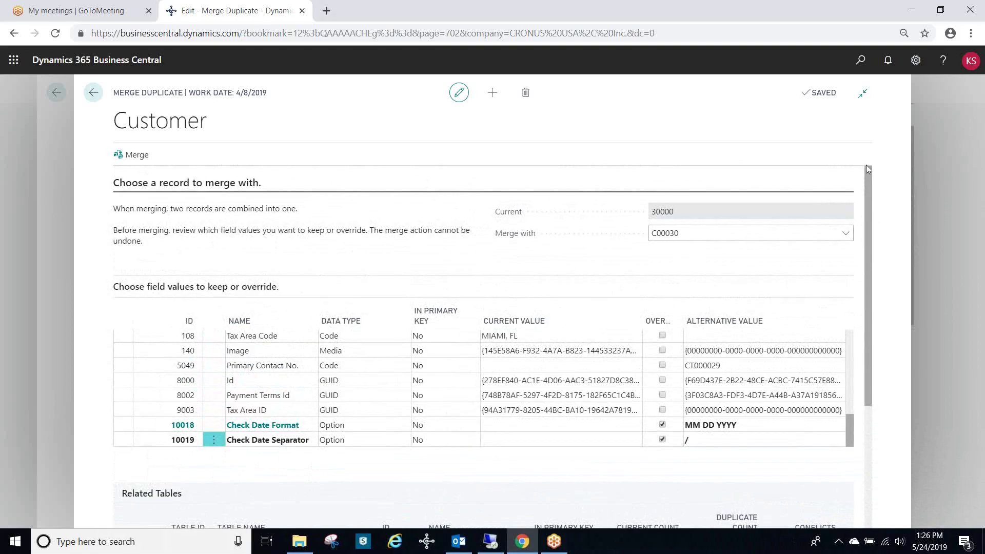
- Run Merge and confirm, combining C00030 into customer 30000
{"action": "left_click", "coordinate": [136, 156]}
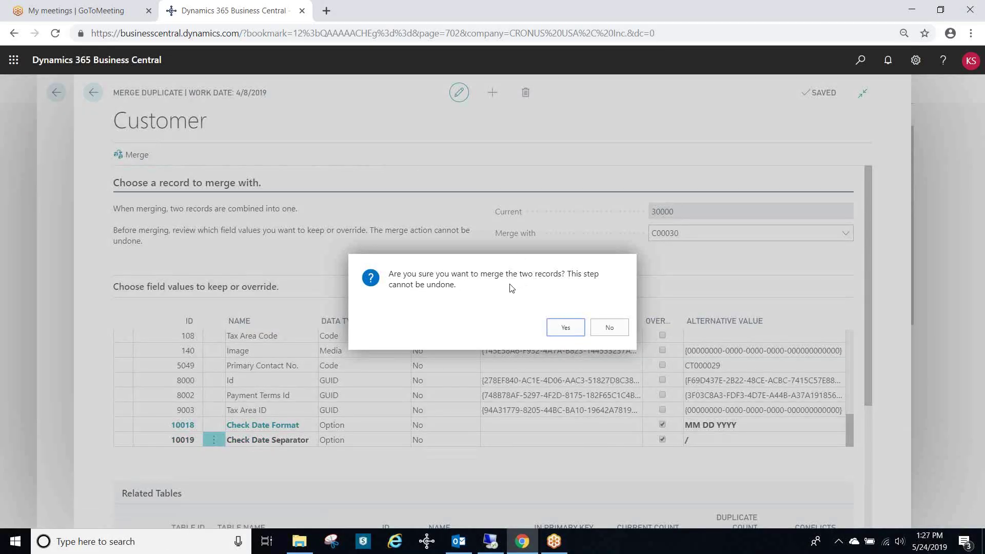
{"action": "left_click", "coordinate": [566, 330]}
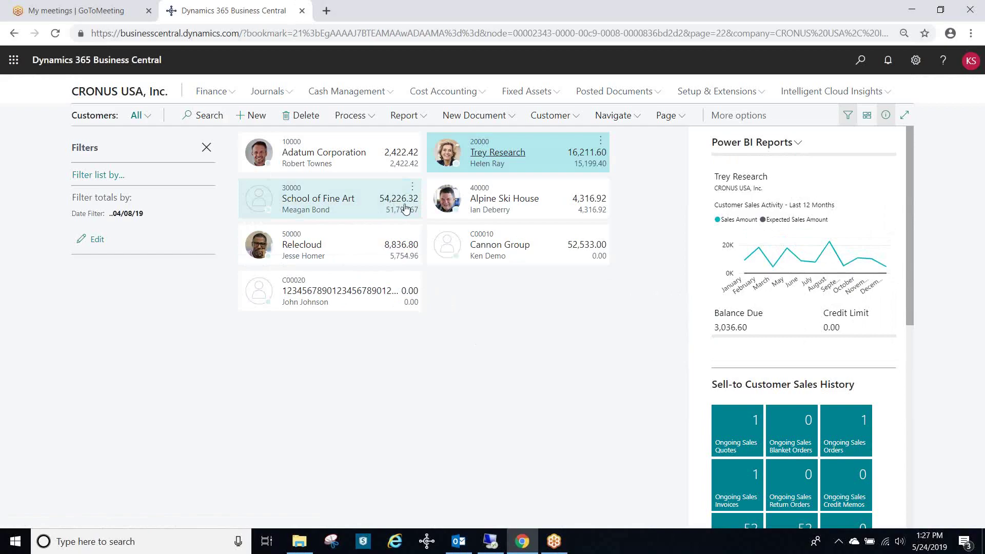
- Check School of Fine Art's ledger entries after the merge, returning to its card
{"action": "left_click", "coordinate": [344, 206]}
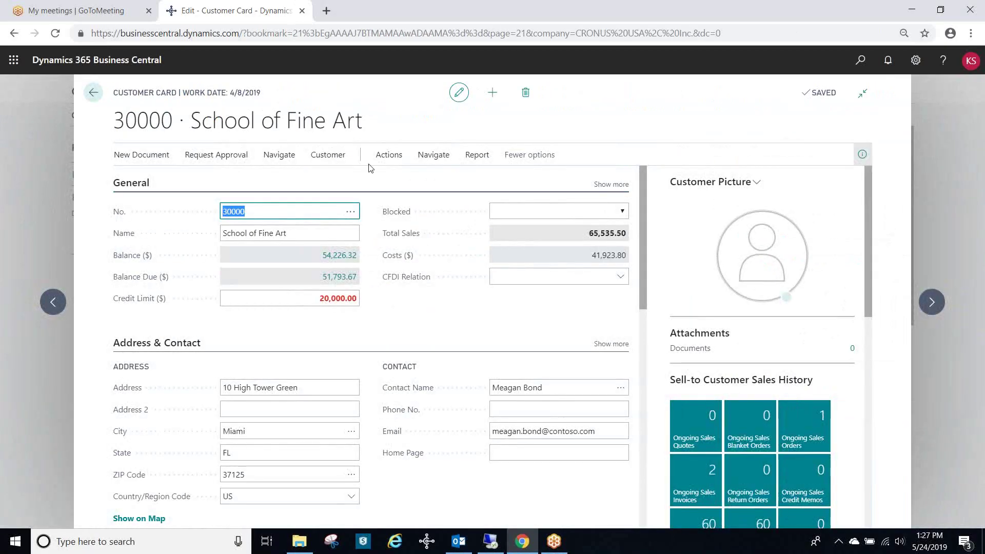
{"action": "left_click", "coordinate": [433, 156]}
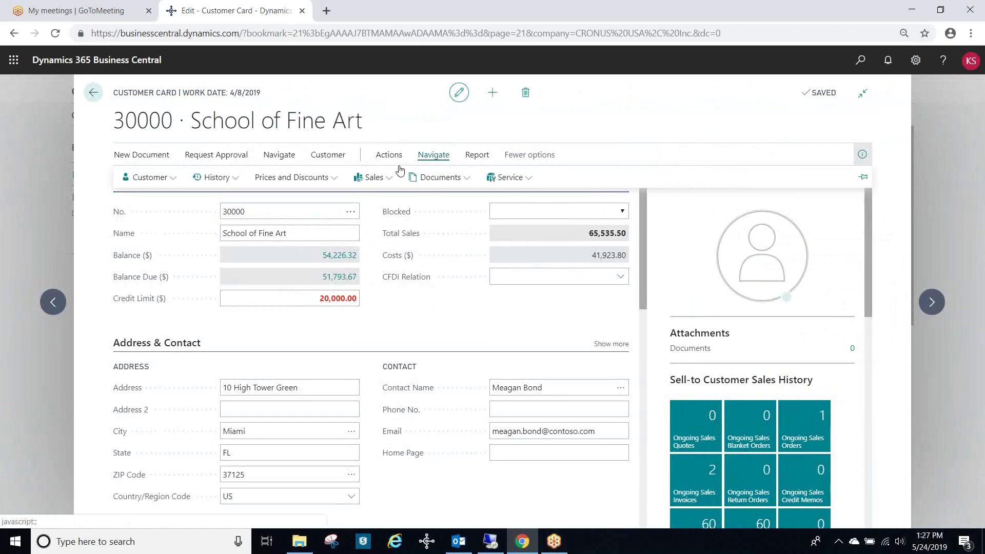
{"action": "left_click", "coordinate": [215, 178]}
{"action": "left_click", "coordinate": [217, 200]}
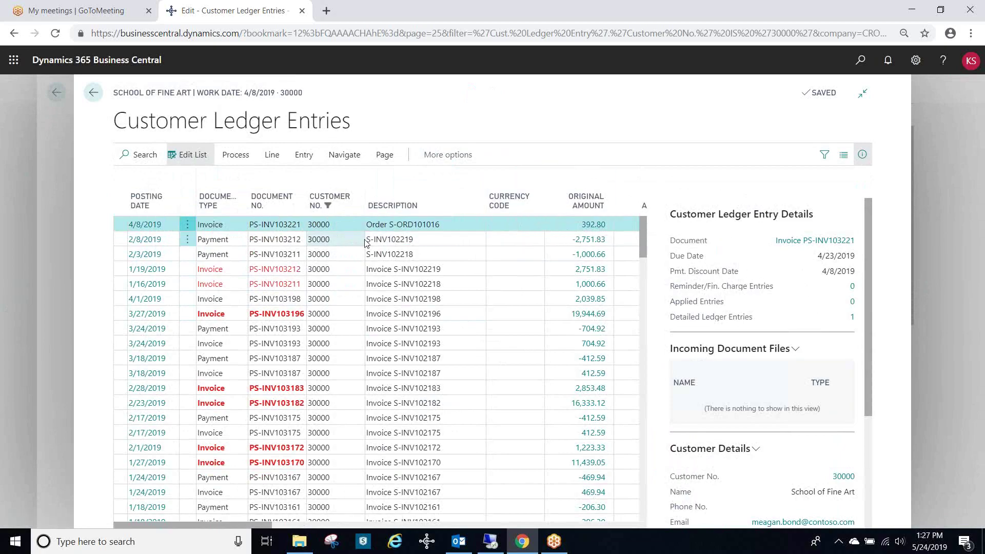
{"action": "left_click", "coordinate": [93, 92]}
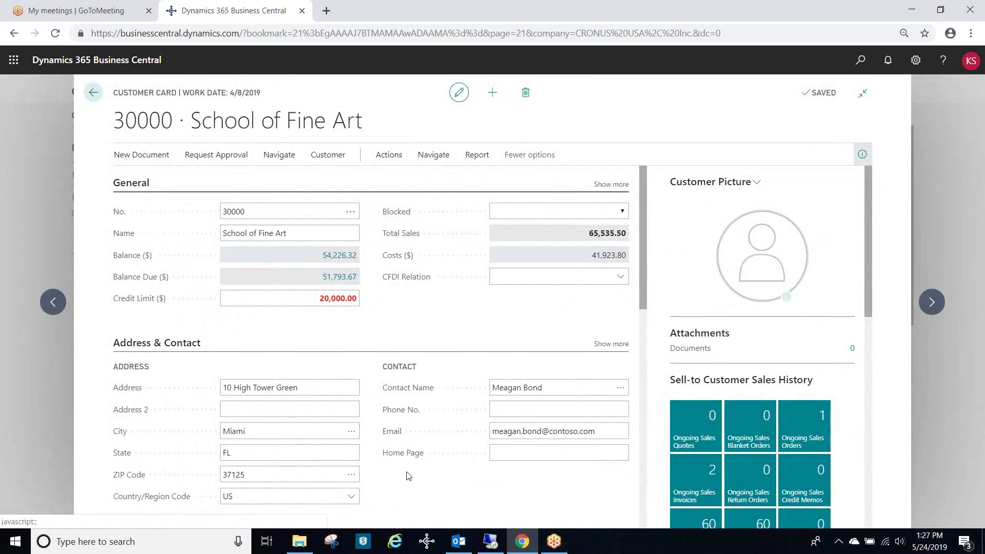
- Confirm Payments shows 15 DAYS terms and MM DD YYYY check dates with '/' separator, then return to Customers
{"action": "scroll", "coordinate": [405, 474], "scroll_direction": "down", "scroll_amount": 8}
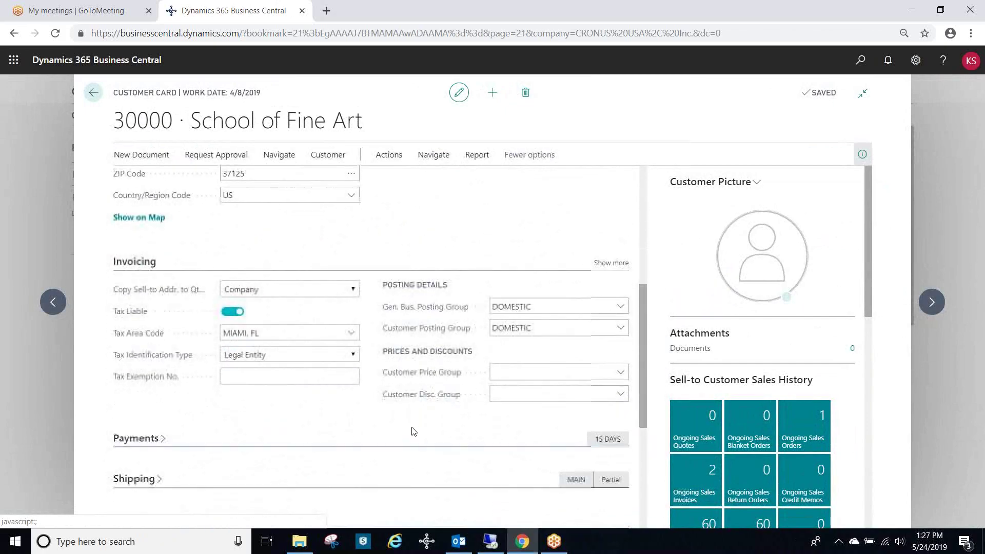
{"action": "left_click", "coordinate": [185, 398]}
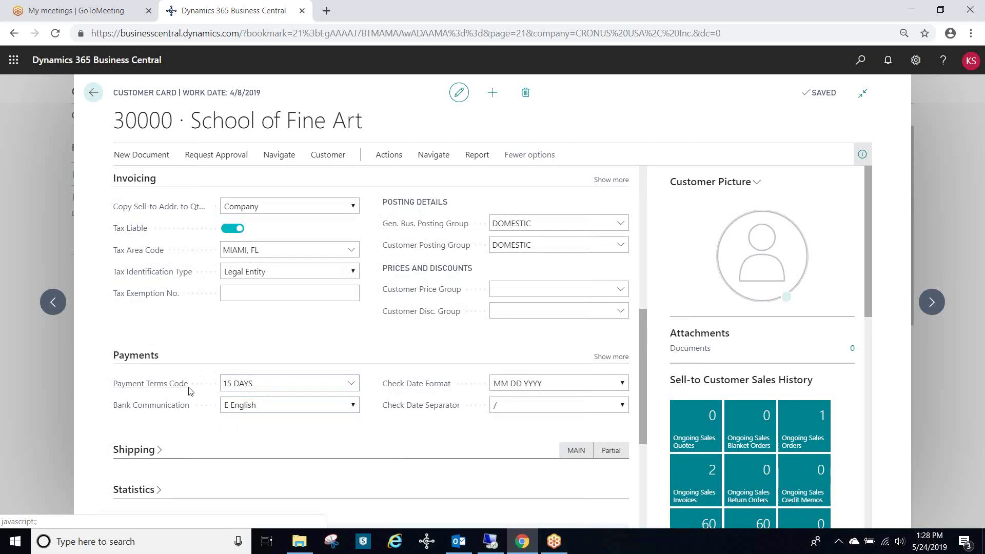
{"action": "left_click", "coordinate": [267, 384]}
{"action": "left_click", "coordinate": [499, 405]}
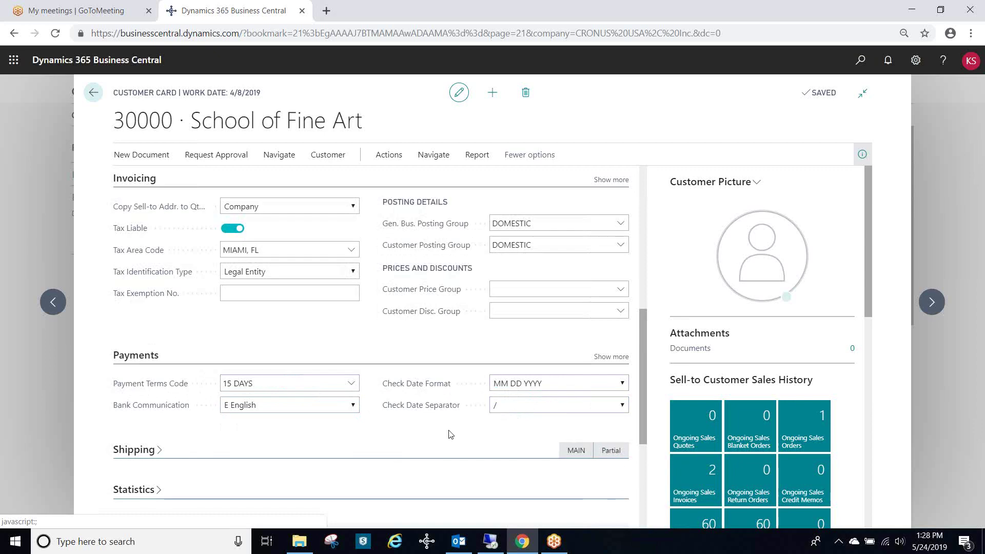
{"action": "left_click", "coordinate": [92, 93]}
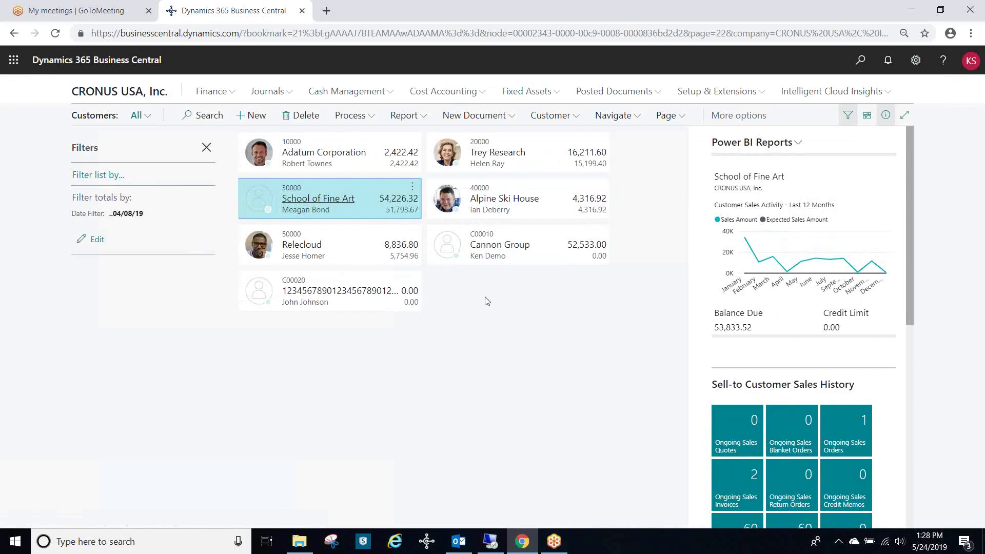
{"action": "left_click", "coordinate": [848, 25]}
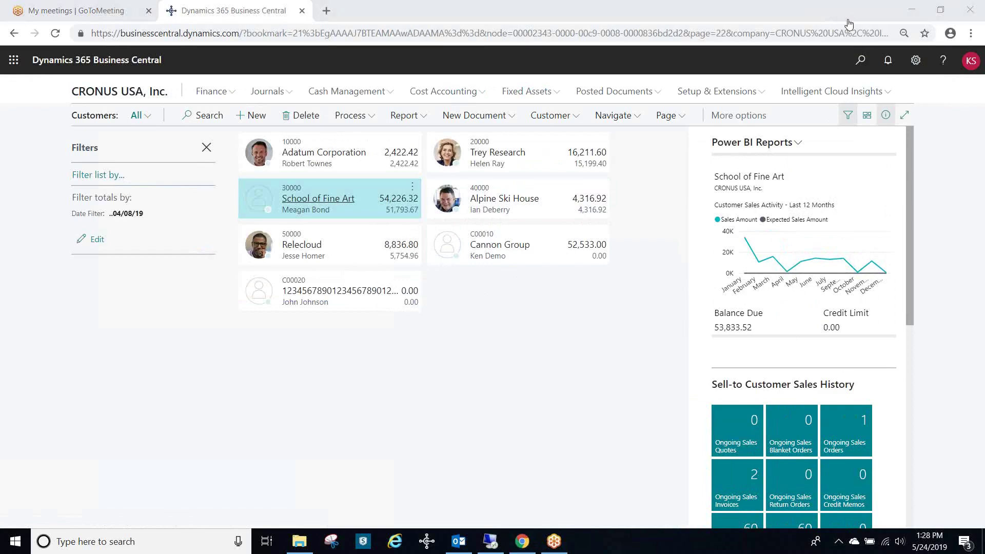